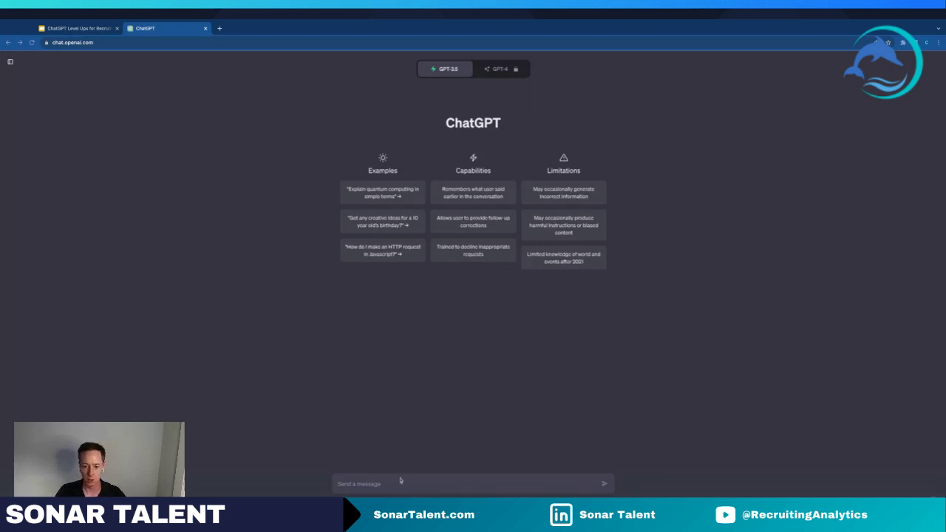
Step: Draft "Summarize the key skills, knowledge, and competencies demonstrated in the resume delineated by triple backticks:" with the resume text pasted between the backticks
type("Summarize the key skills, knowledge, and competencies demonstrated in the resume delineated by triple backticks: ```{paste resume here}```")
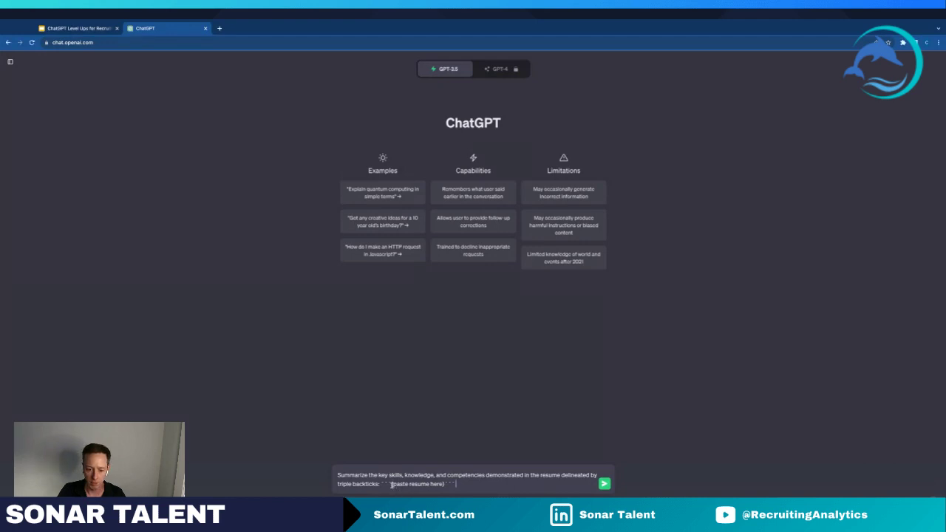
left_click_drag(391, 485, 445, 485)
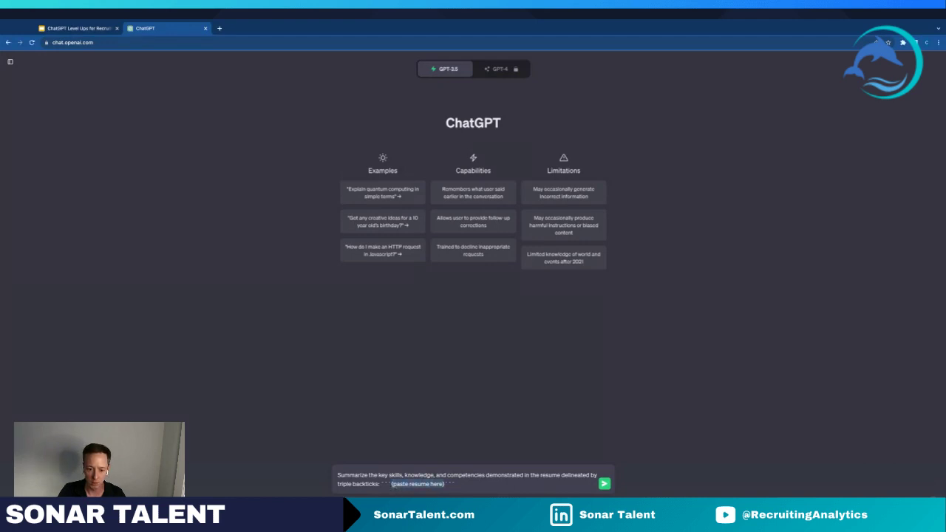
key("ctrl+v")
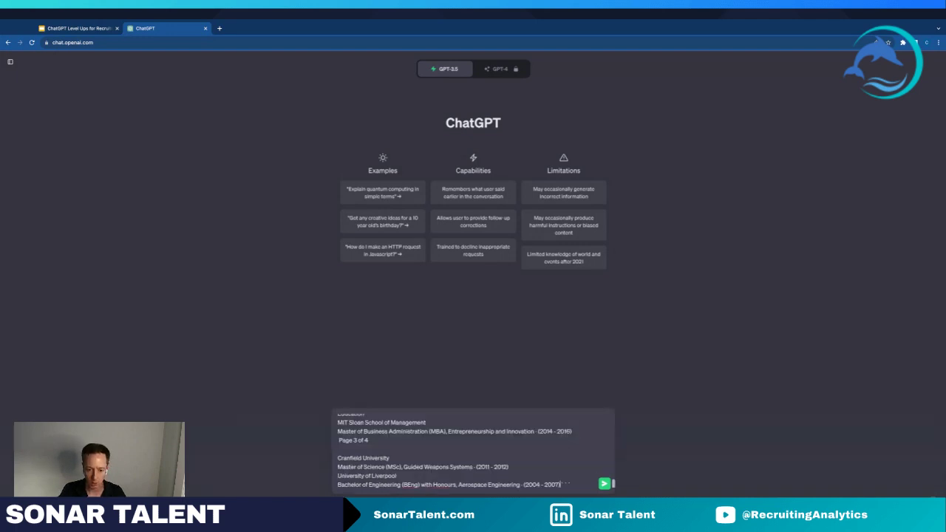
Step: Check the pasted resume from the opening to the closing triple backticks and send the summary prompt
scroll(439, 473, "up", 3)
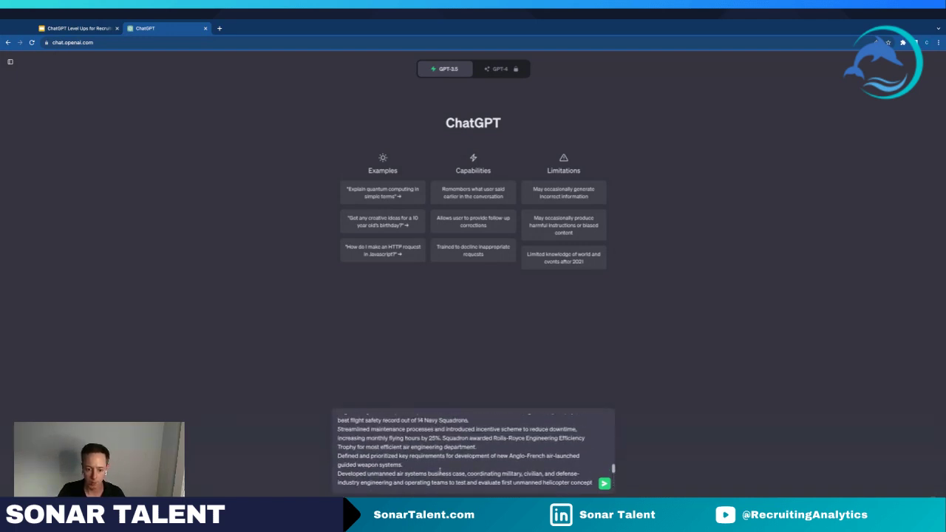
scroll(440, 472, "up", 15)
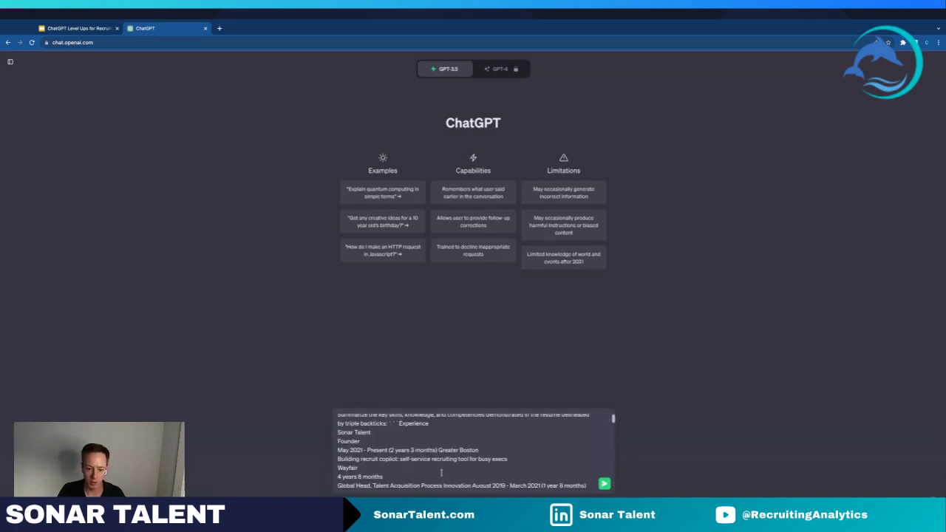
scroll(442, 472, "up", 1)
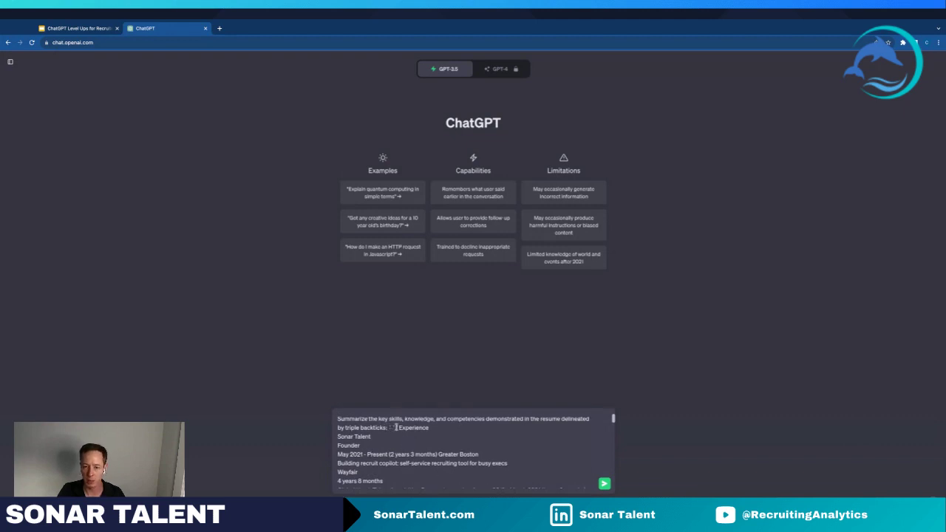
scroll(397, 427, "down", 15)
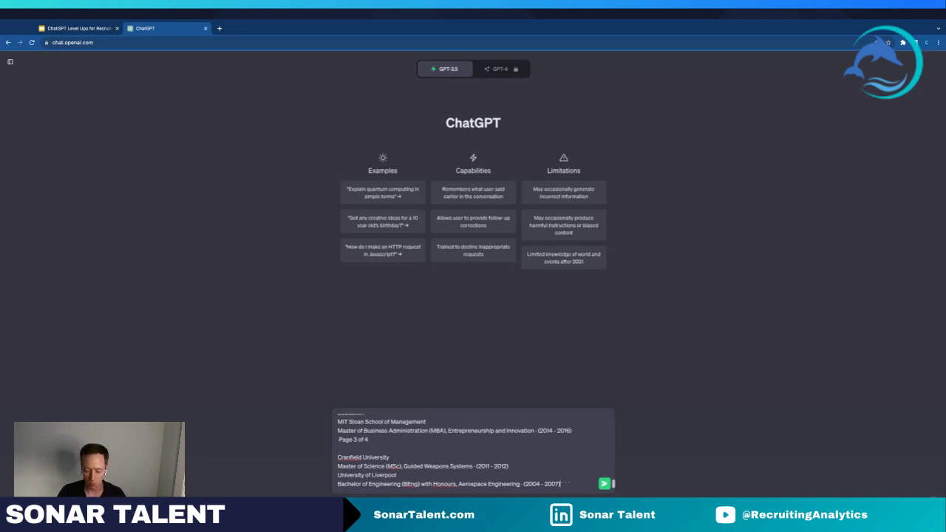
key("Return")
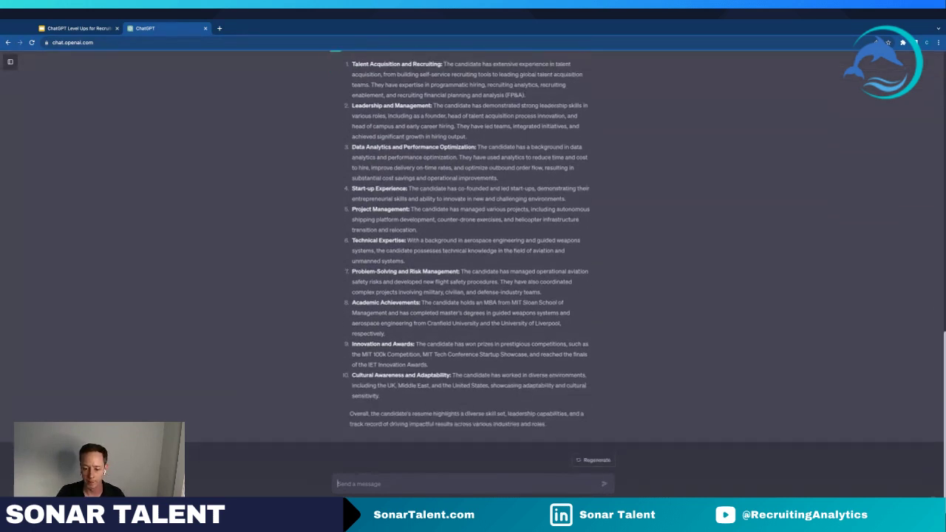
Step: Copy the entire first prompt, including the resume text, from the conversation and paste it into a new message
left_click(558, 477)
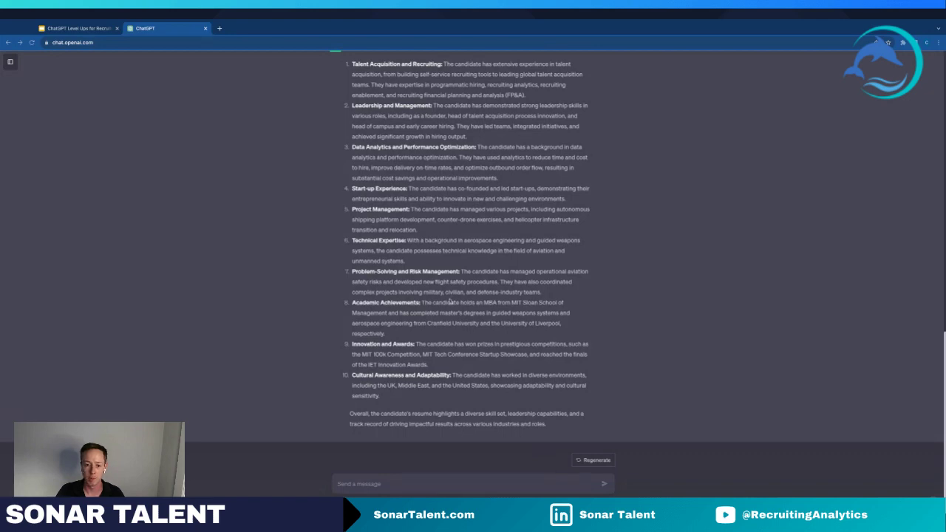
scroll(494, 278, "up", 10)
scroll(493, 278, "up", 2)
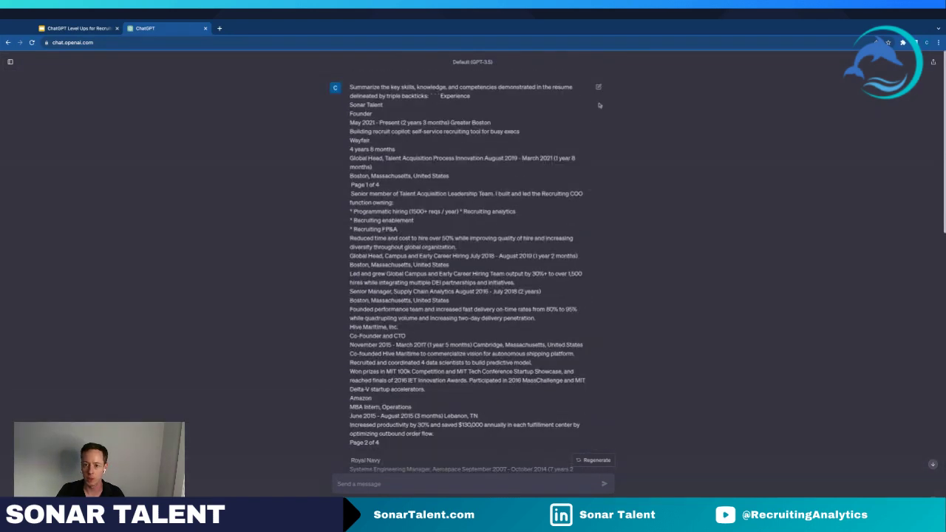
left_click_drag(353, 87, 460, 249)
left_click(352, 85)
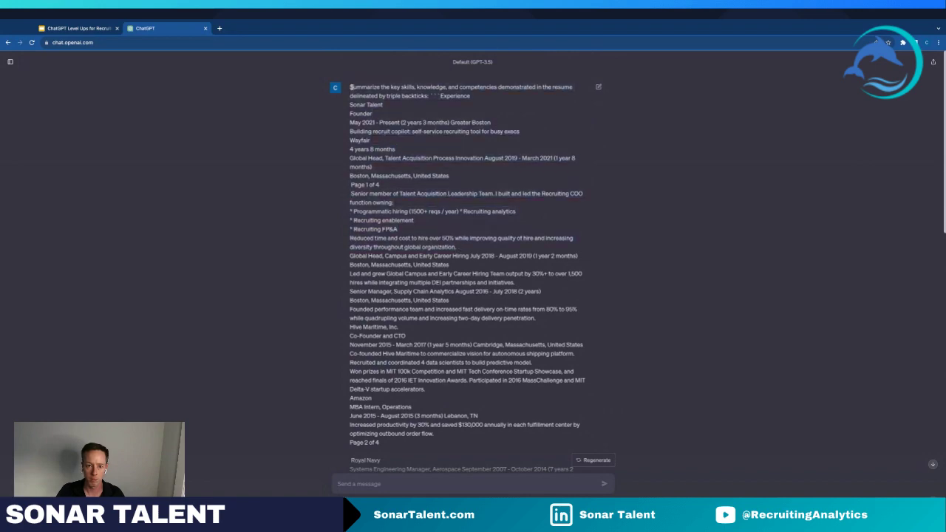
left_click_drag(351, 87, 449, 177)
scroll(437, 262, "down", 10)
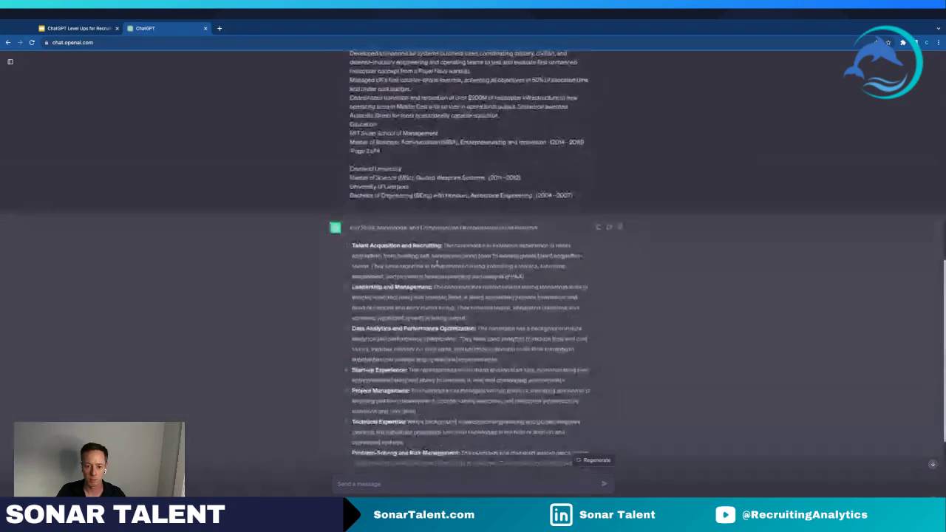
scroll(429, 236, "up", 1)
left_click(584, 253, "shift")
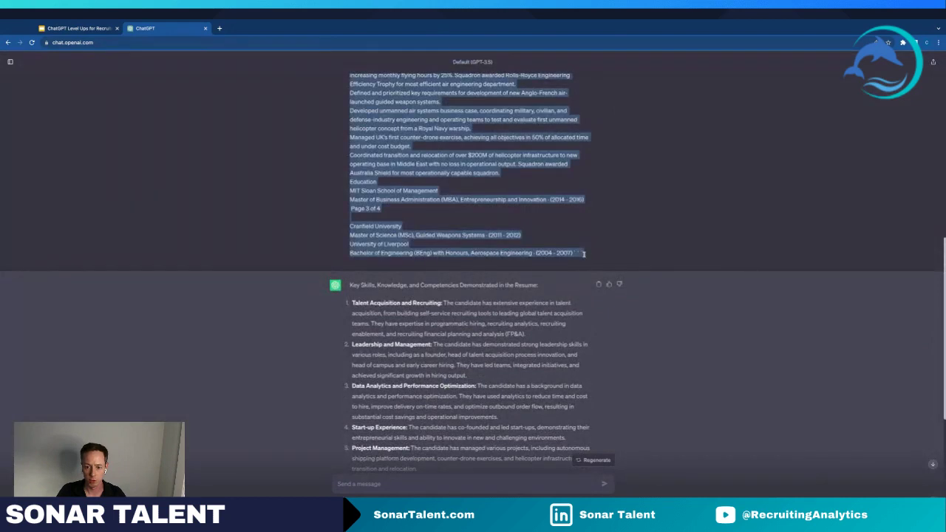
scroll(368, 443, "down", 3)
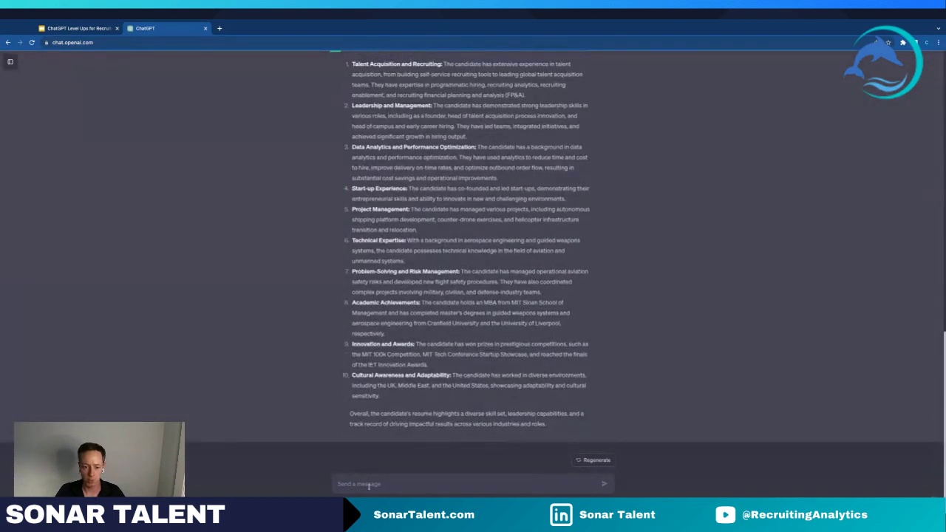
left_click(368, 485)
key("ctrl+v")
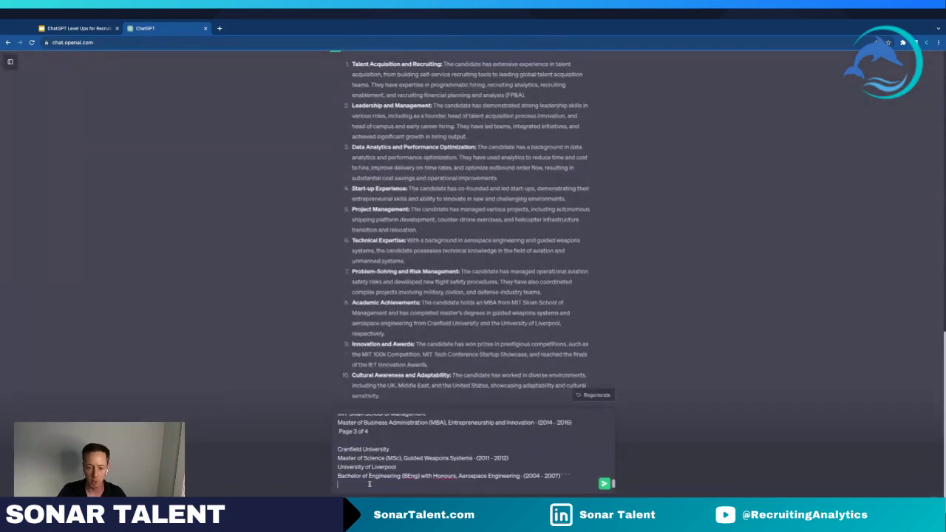
Step: Append an output structure of Key Skills: <skills>, Knowledge: <demonstrated domain knowledge>, Competencies: <predicted competencies> below the resume and send the prompt
key("shift+Return")
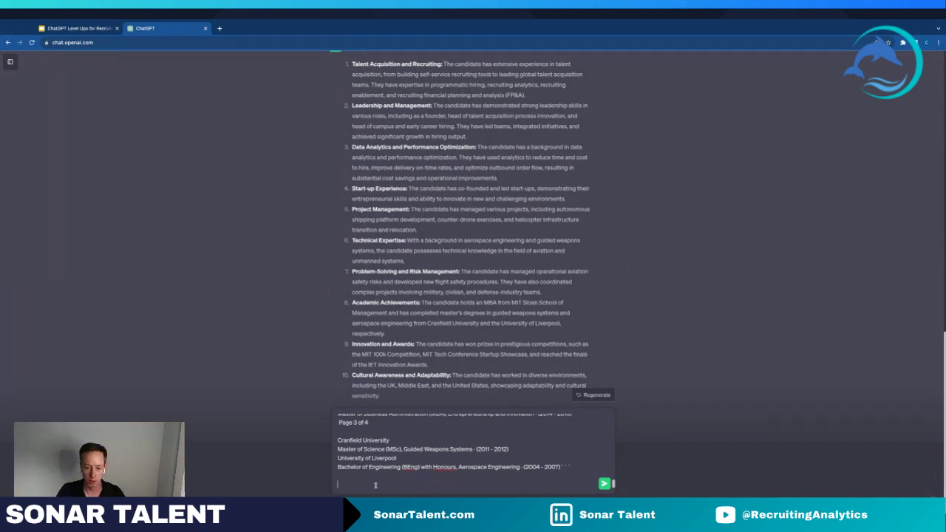
type("Summarize the key skills, knowledge, and competencies demonstrated in the resume delineated by triple backticks: ```{paste resume here}```")
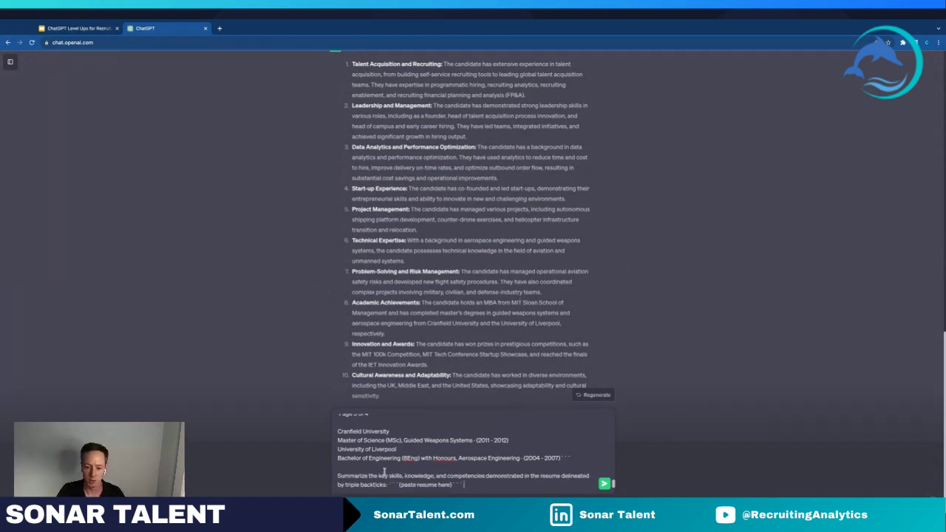
key("ctrl+z")
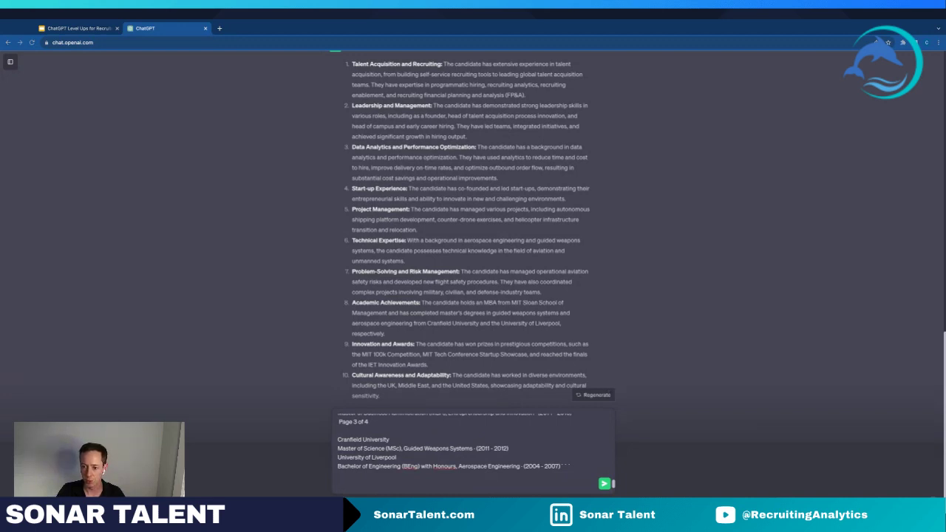
type("Output the summary using the following structure: Key Skills: <skills> Knowledge: <demonstrated domain knowledge> Competencies: <predicted competencies>")
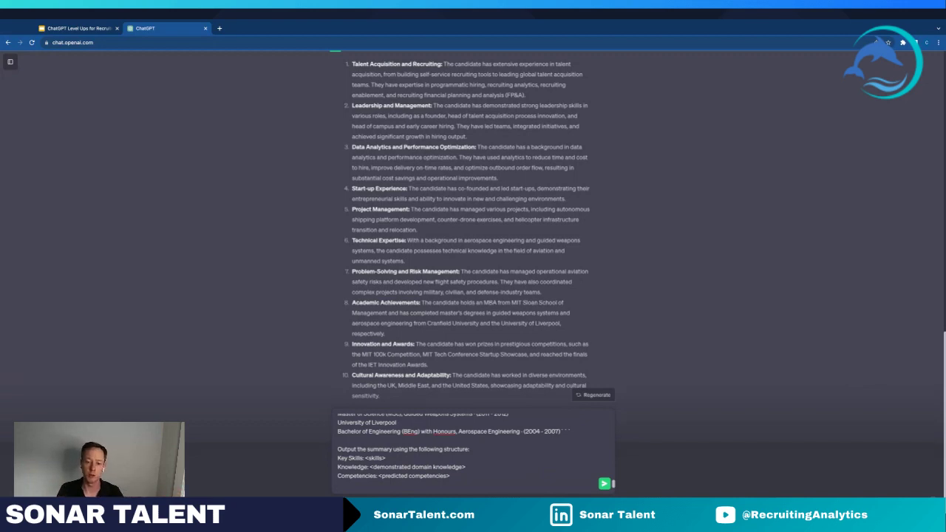
key("Return")
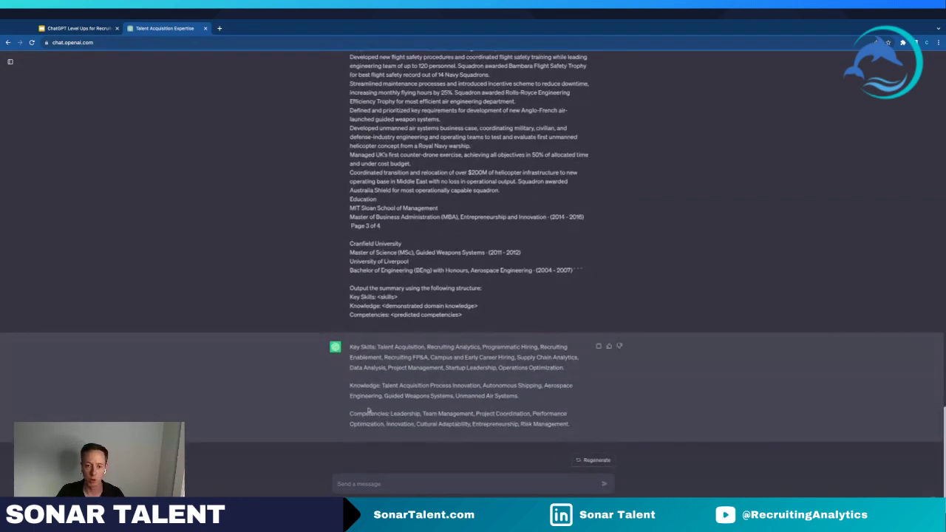
Step: Compare both summaries, and copy the entire second prompt with its output structure into a new message
scroll(462, 366, "up", 10)
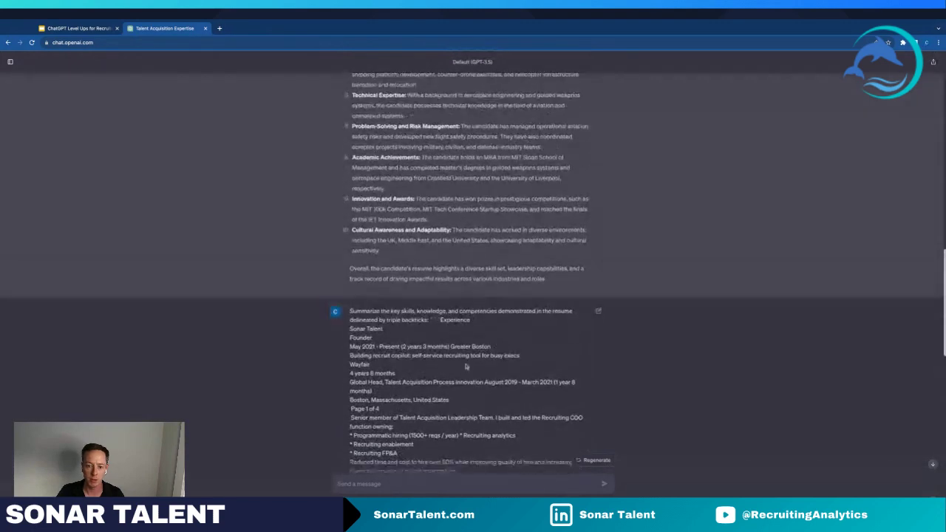
scroll(466, 366, "down", 10)
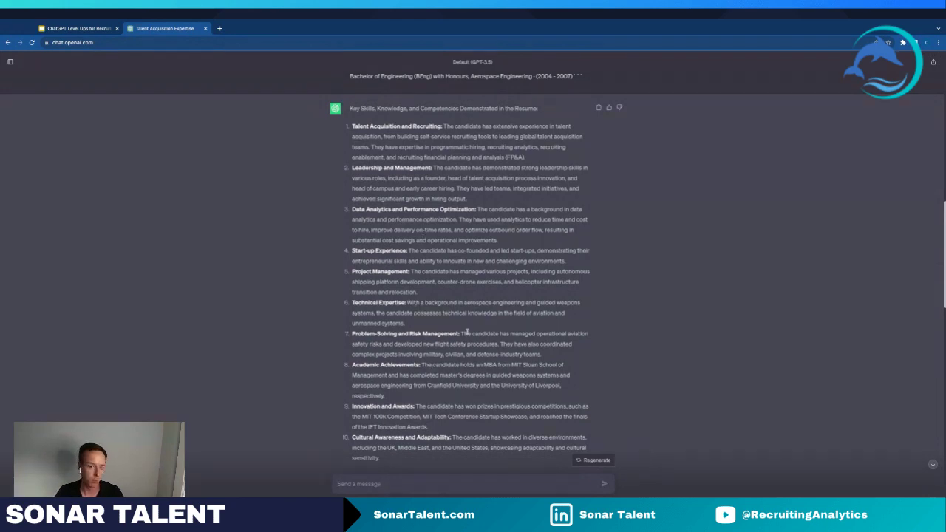
scroll(467, 332, "down", 3)
scroll(467, 332, "down", 10)
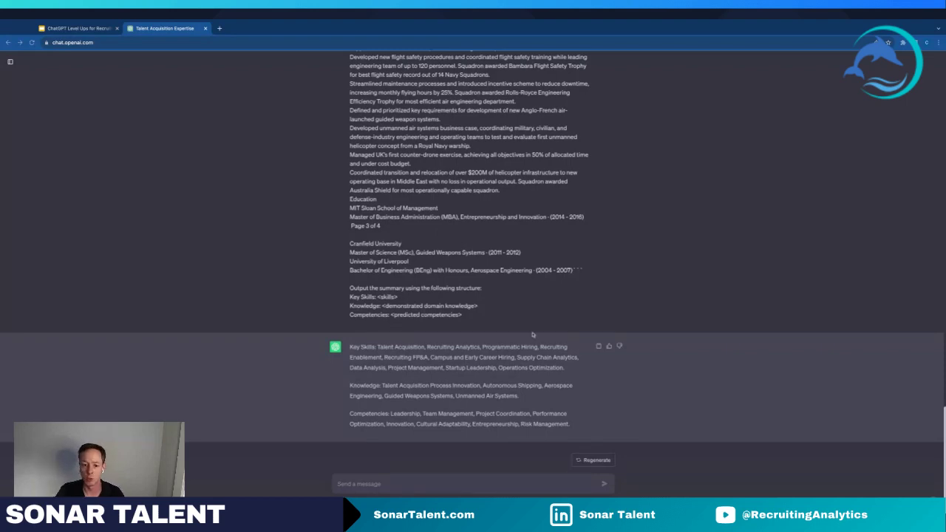
left_click(463, 340)
left_click_drag(467, 318, 388, 262)
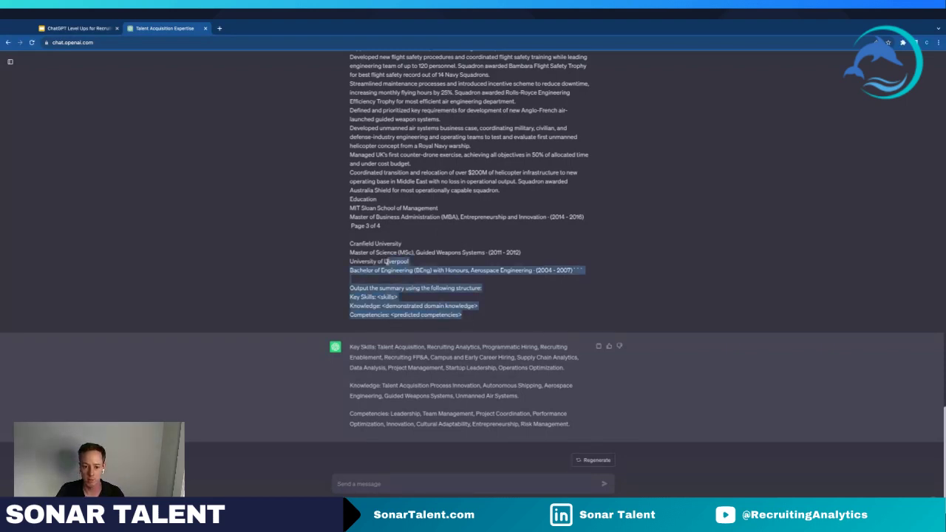
scroll(388, 261, "up", 15)
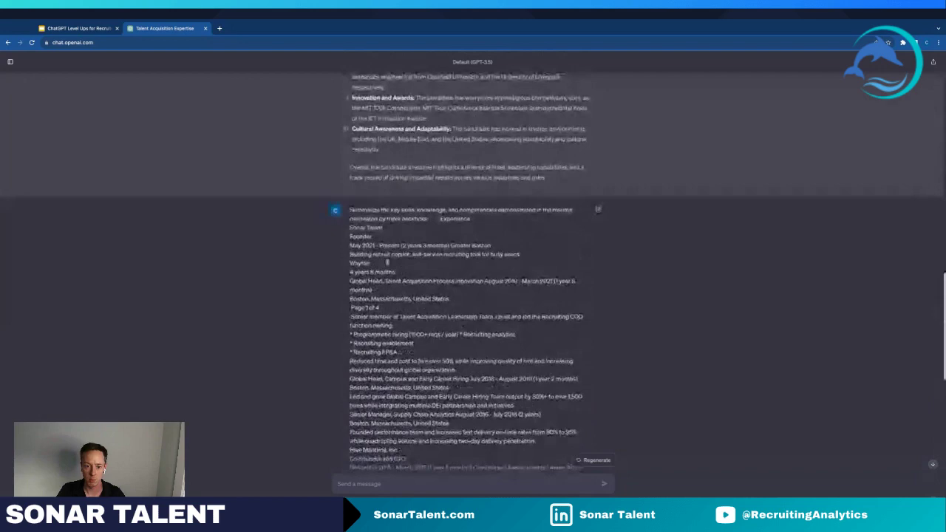
left_click(352, 210, "shift")
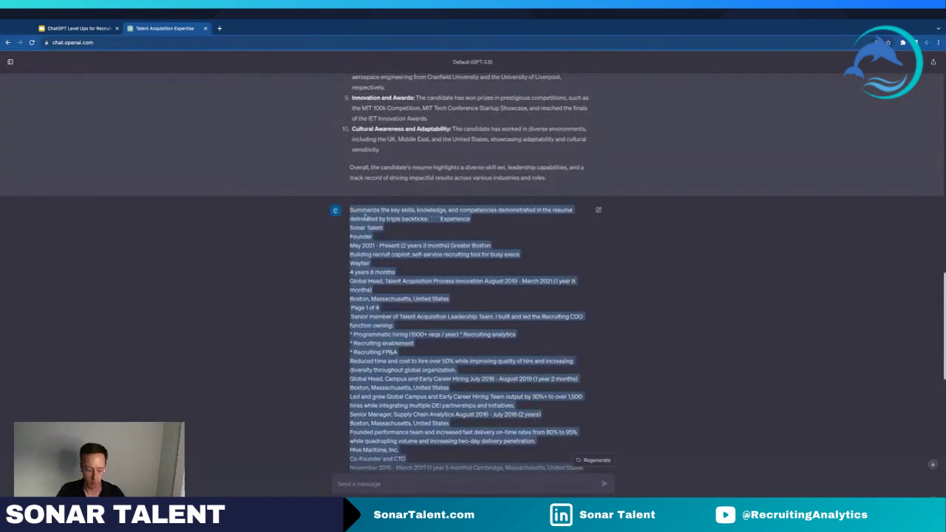
key("ctrl+c")
scroll(391, 299, "down", 15)
left_click(384, 480)
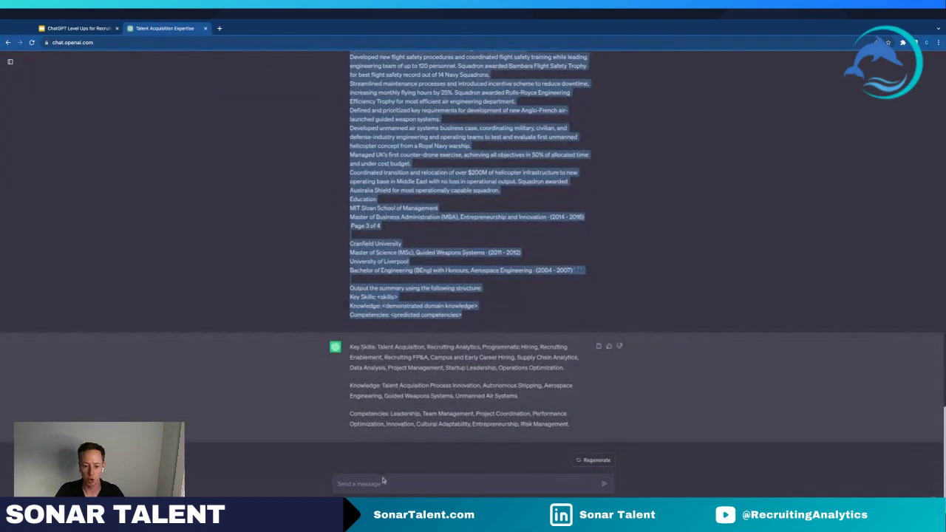
key("ctrl+v")
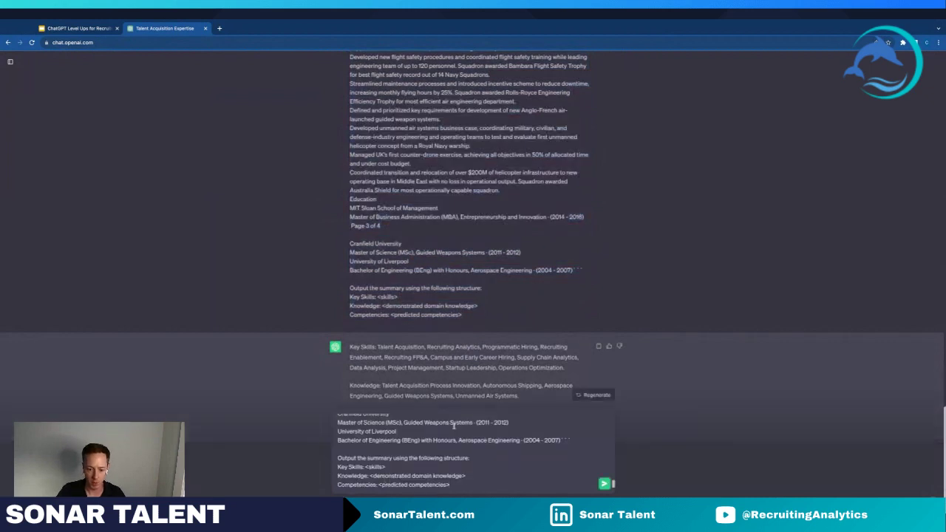
Step: Add an instruction to put resume items that cannot be classified as skill, knowledge, or competency into a separate Unclassified Items category, and send the prompt
key("shift+Return")
key("shift+Return")
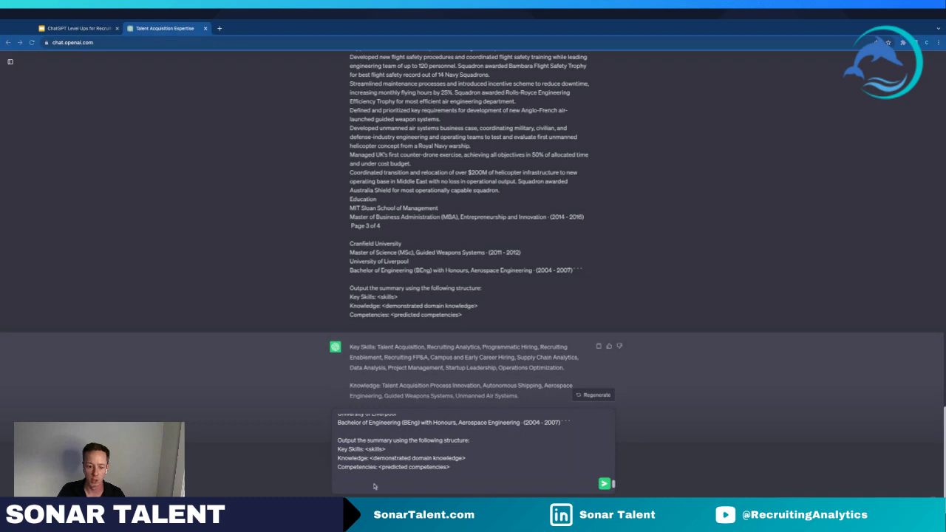
key("ctrl+v")
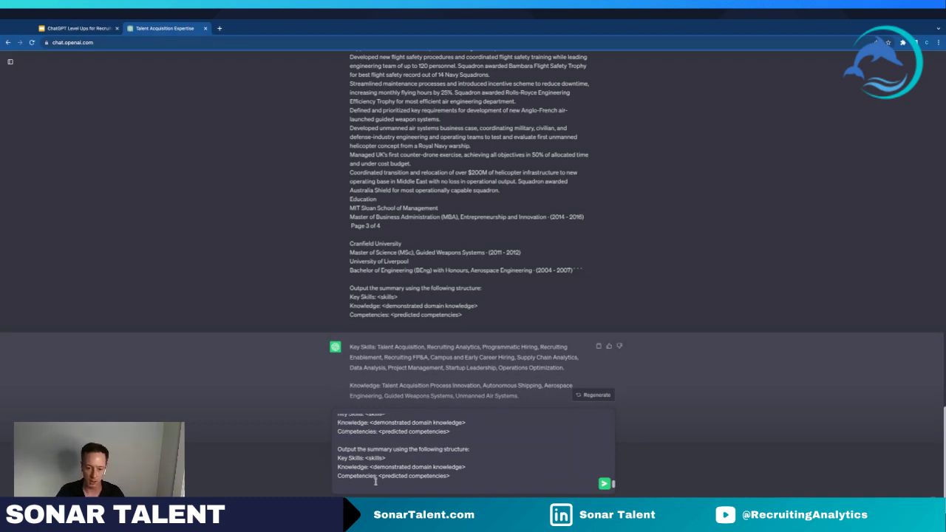
key("ctrl+z")
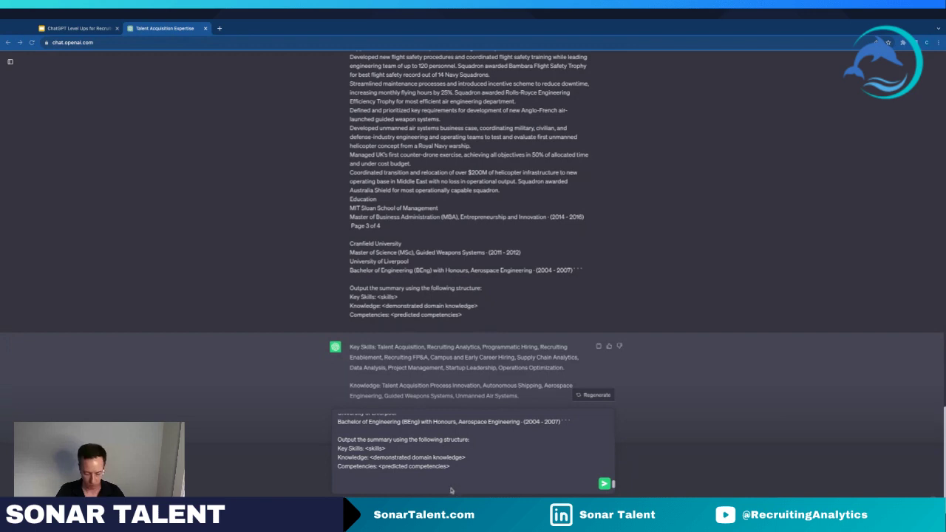
key("ctrl+v")
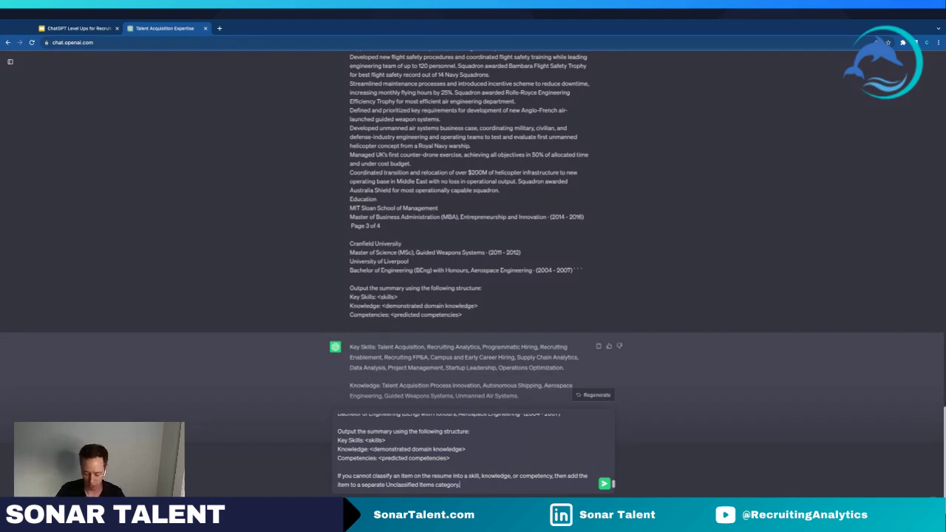
key("Return")
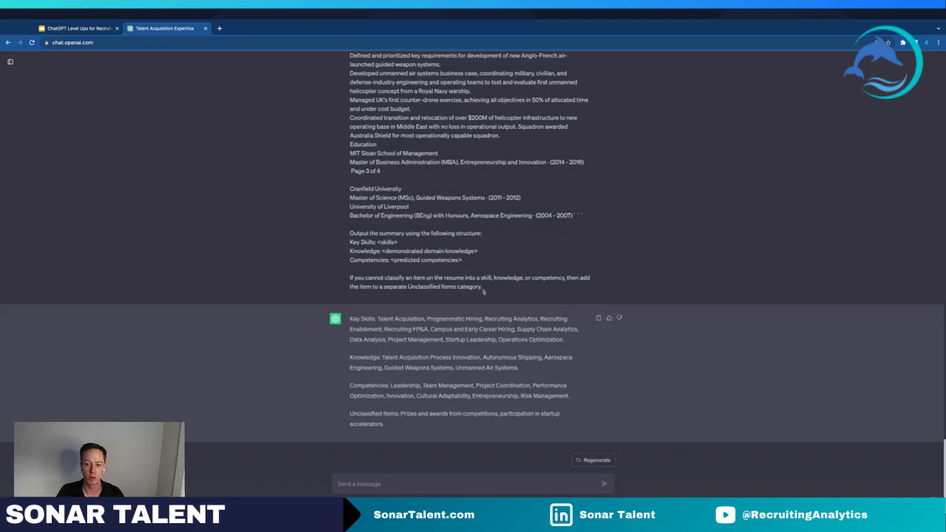
Step: Copy the entire third prompt, including the Unclassified Items instruction, and paste it into a new message
left_click_drag(484, 288, 377, 234)
scroll(377, 234, "up", 3)
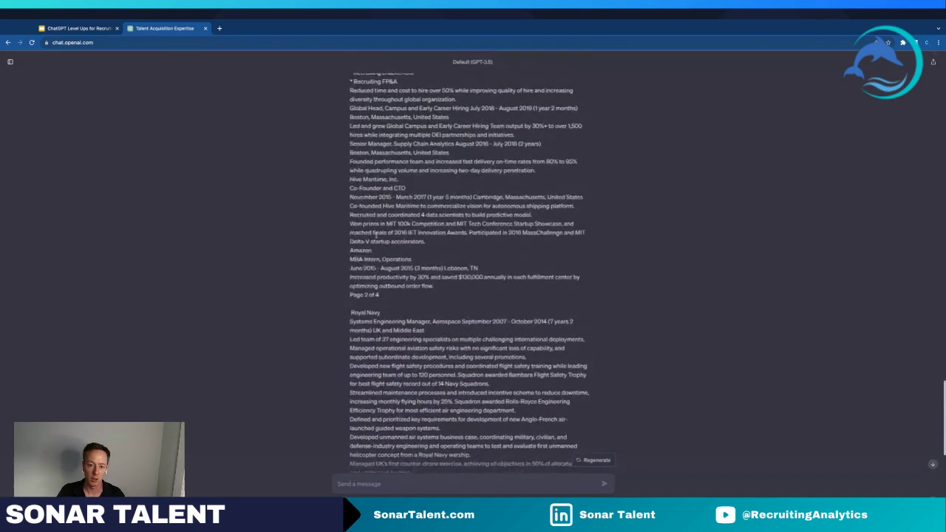
scroll(352, 407, "down", 10)
triple_click(352, 407)
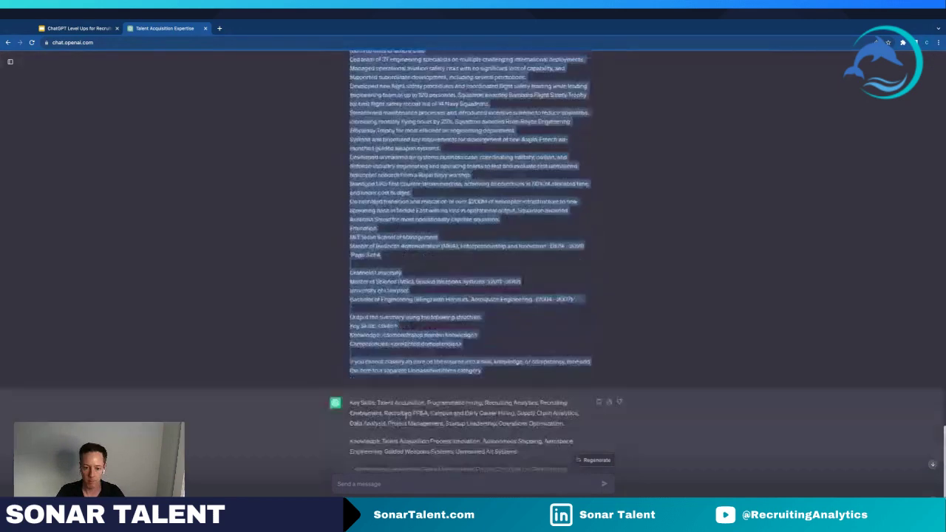
left_click(379, 485)
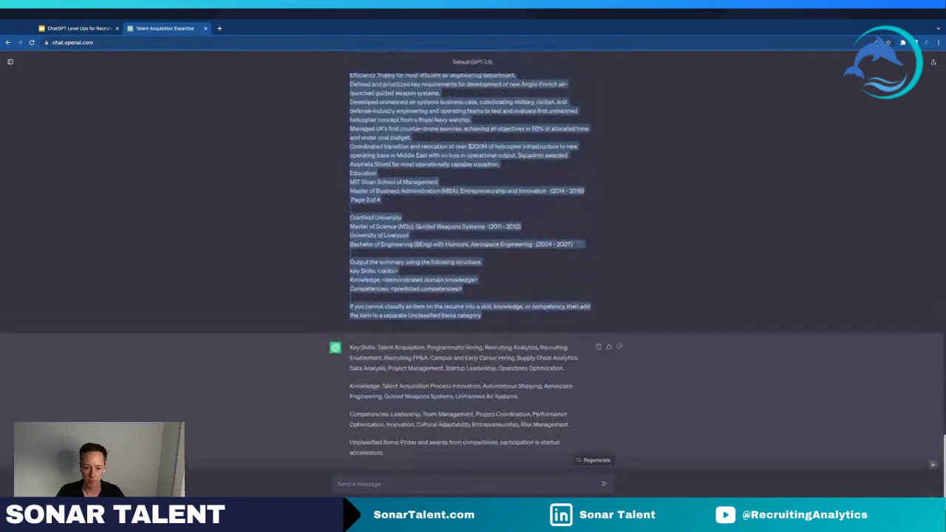
key("ctrl+v")
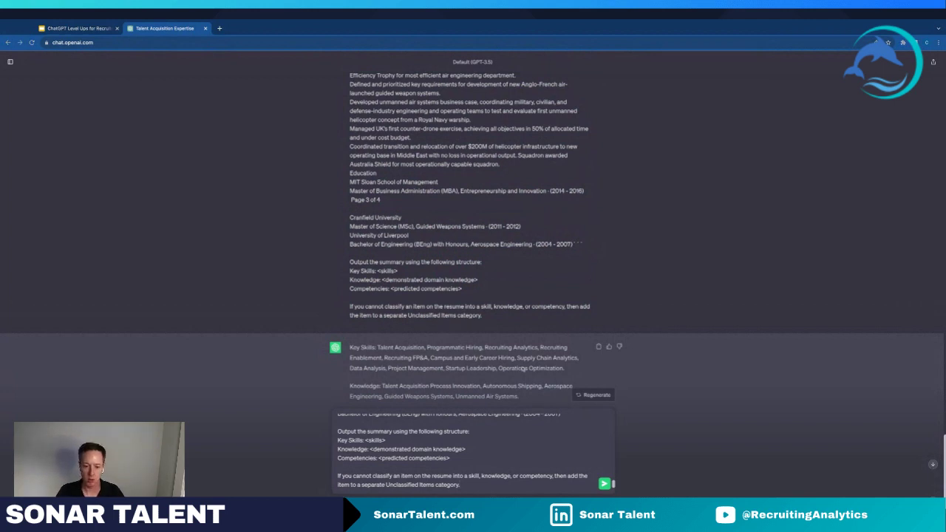
Step: Append an example output (Key Skills: Python, Analytics, Leadership; Knowledge: E-Commerce, Supply Chain, Aerospace; Competencies: Problem-Solving, Bias for Action, Communication) and send the prompt
key("ctrl+v")
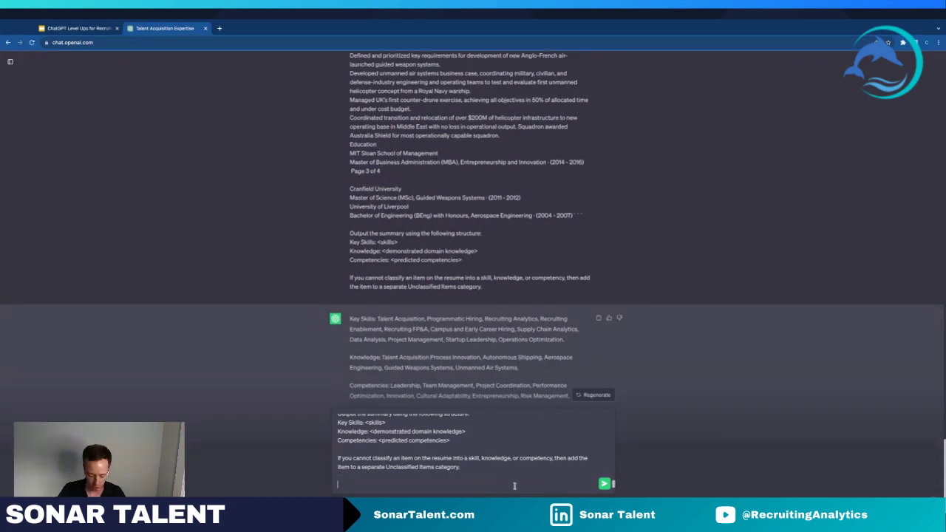
key("shift+Return")
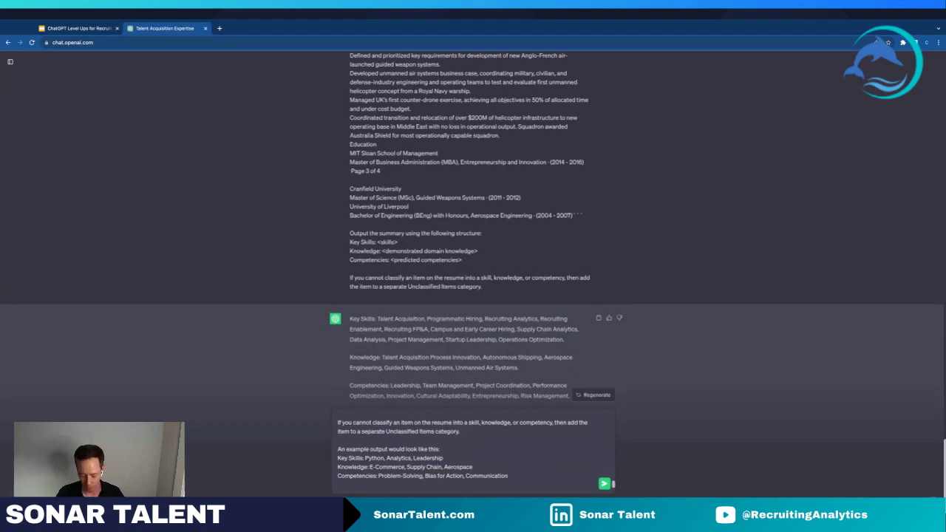
key("Return")
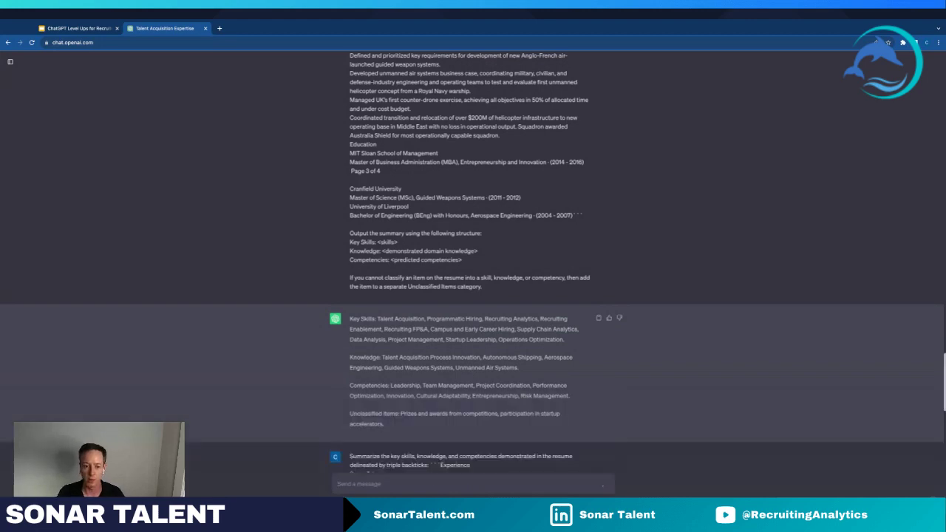